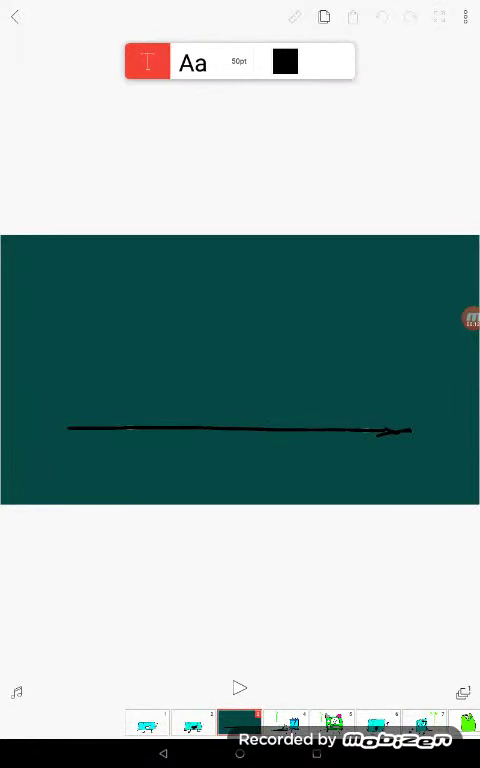
click(290, 722)
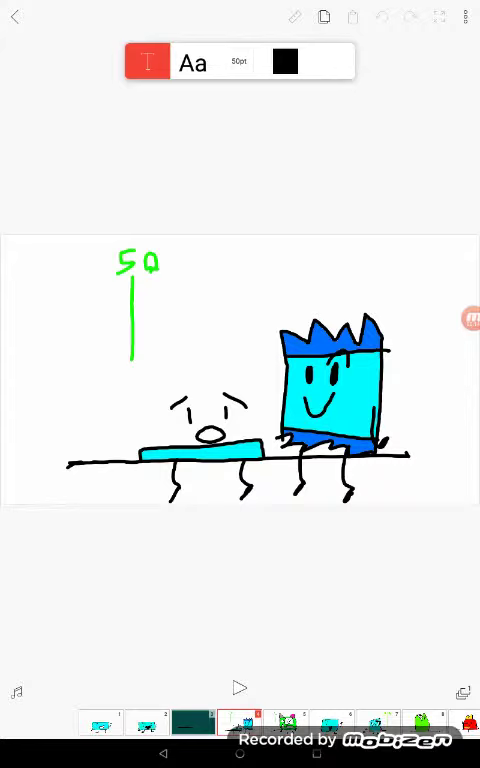
click(287, 722)
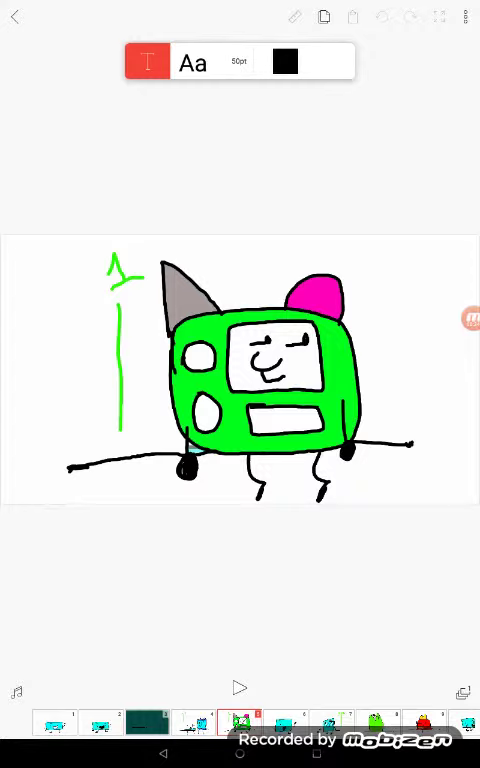
Page forward to frame 7, the green character lying on the ground.
drag(287, 722, 240, 722)
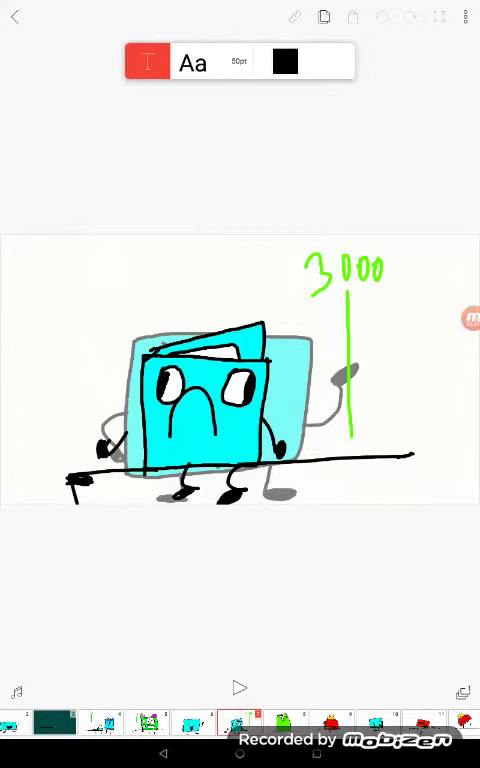
Advance to frame 12, the cyan character before the faded red box character.
drag(285, 722, 240, 722)
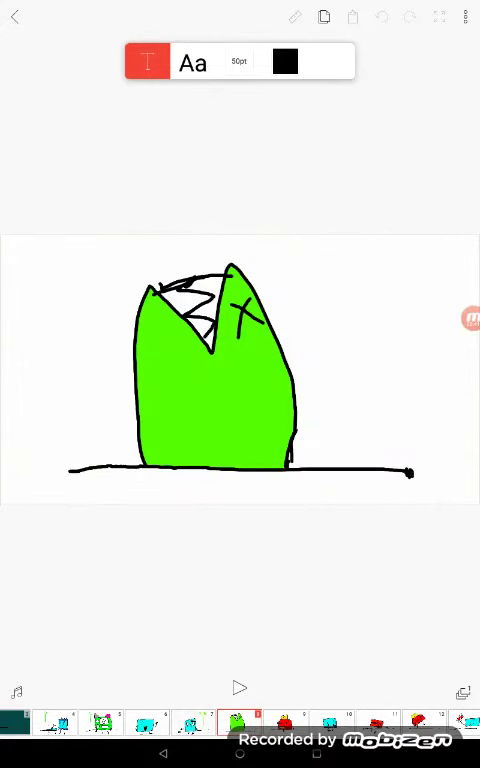
drag(285, 722, 240, 722)
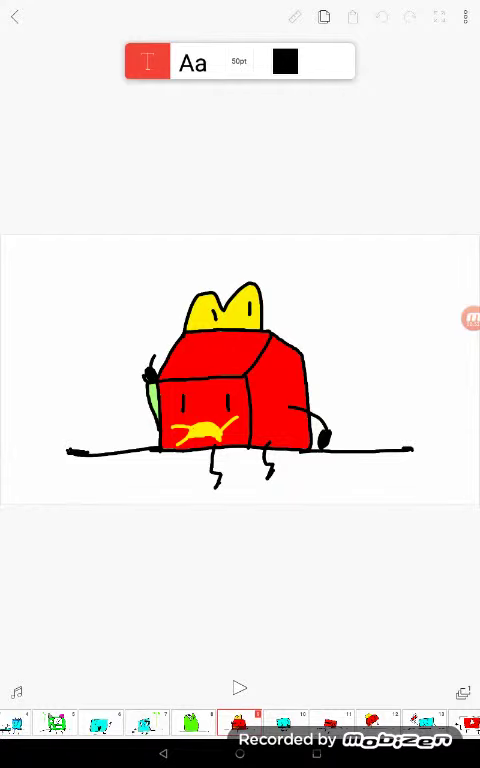
mouse_move(150, 722)
mouse_down()
mouse_move(380, 722)
mouse_move(100, 722)
mouse_up()
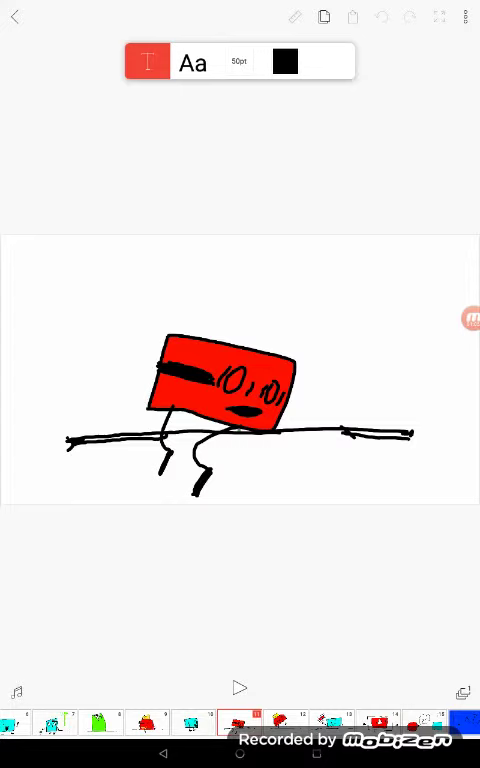
drag(285, 722, 240, 722)
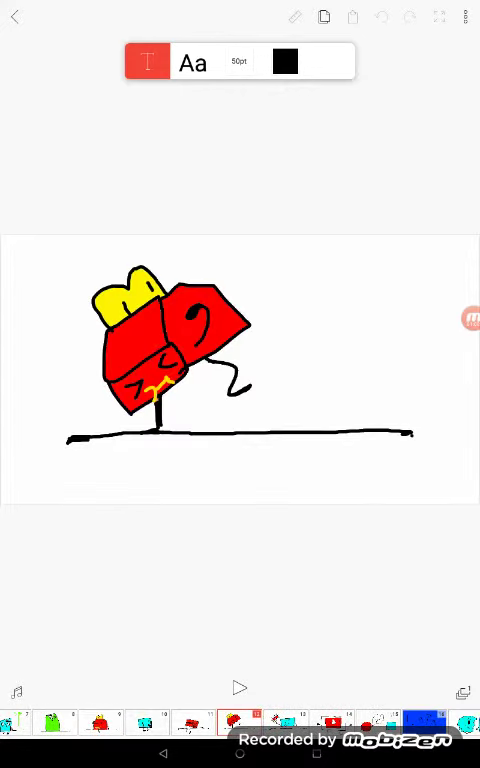
drag(240, 722, 335, 722)
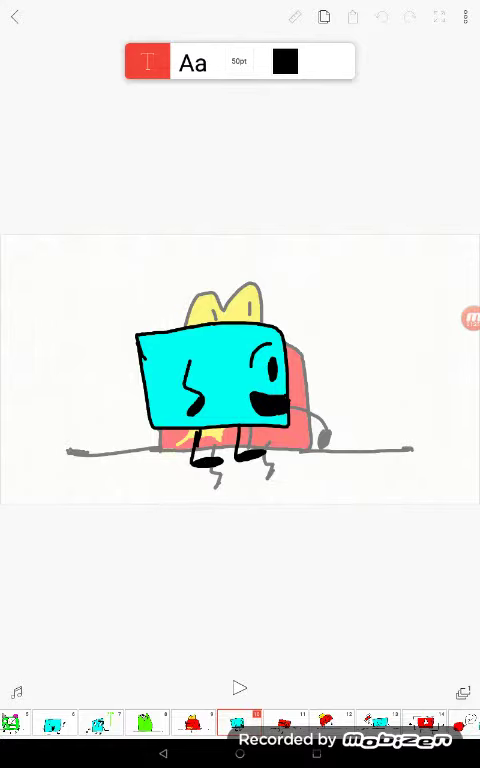
drag(400, 722, 165, 722)
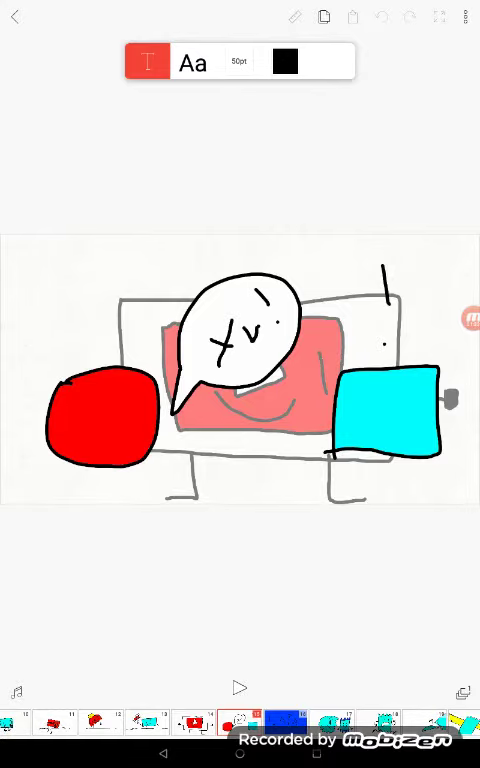
Move past the blue 'LA TA' card to frame 17's cyan characters.
drag(285, 722, 240, 722)
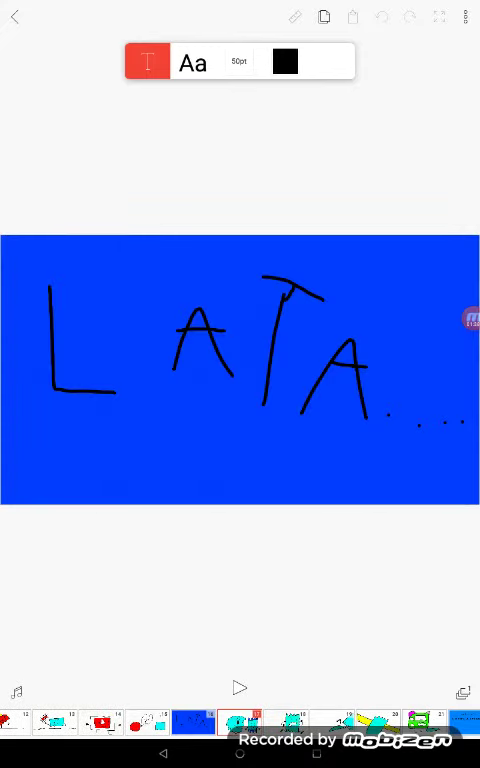
Flip through the fight frames to frame 21, the green bowed box character.
drag(285, 722, 240, 722)
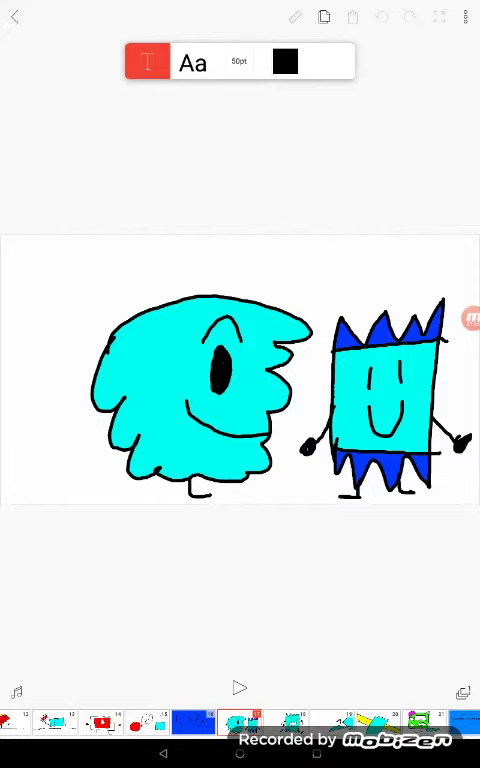
drag(260, 722, 212, 722)
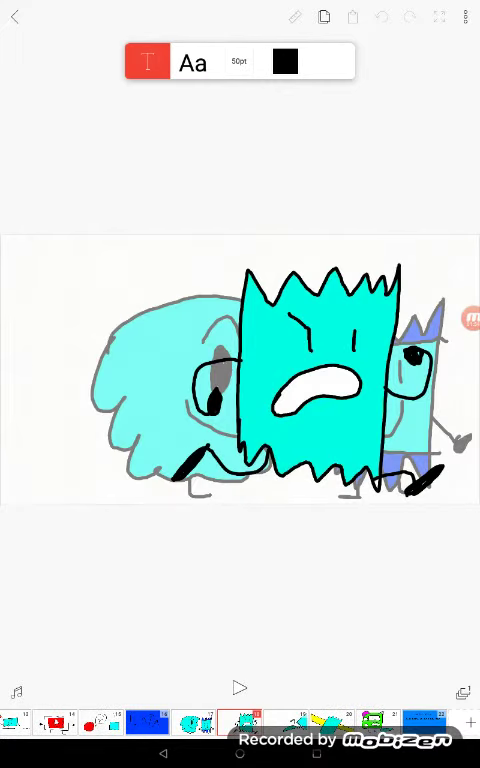
drag(260, 722, 214, 722)
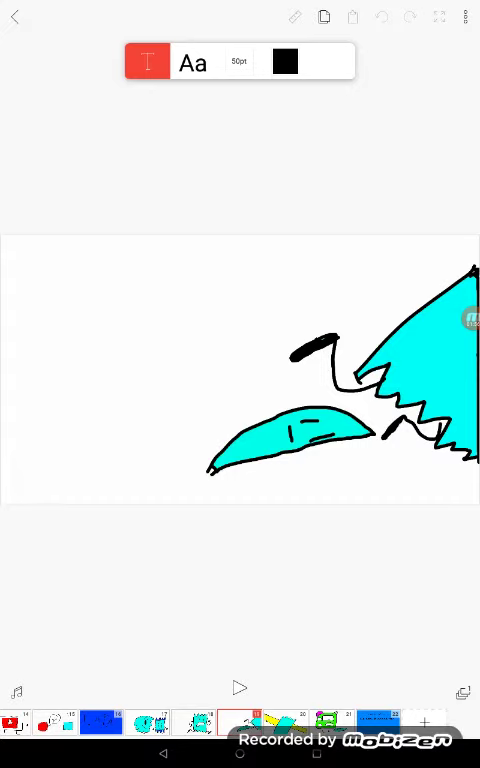
drag(260, 722, 214, 722)
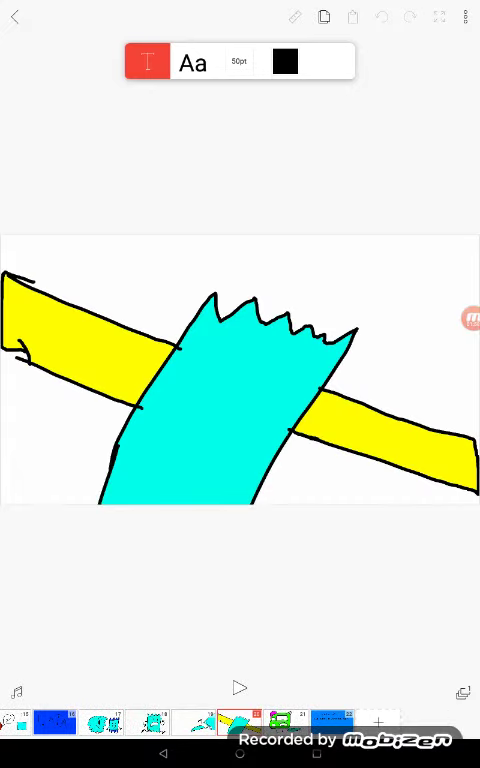
drag(260, 722, 214, 722)
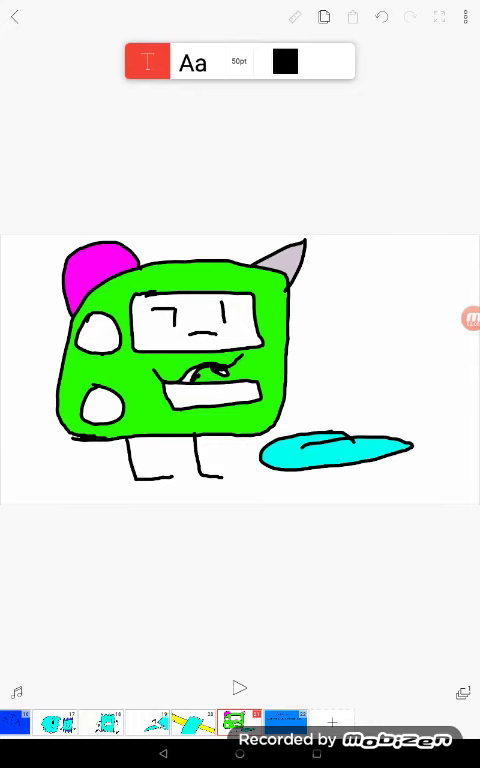
drag(285, 722, 240, 722)
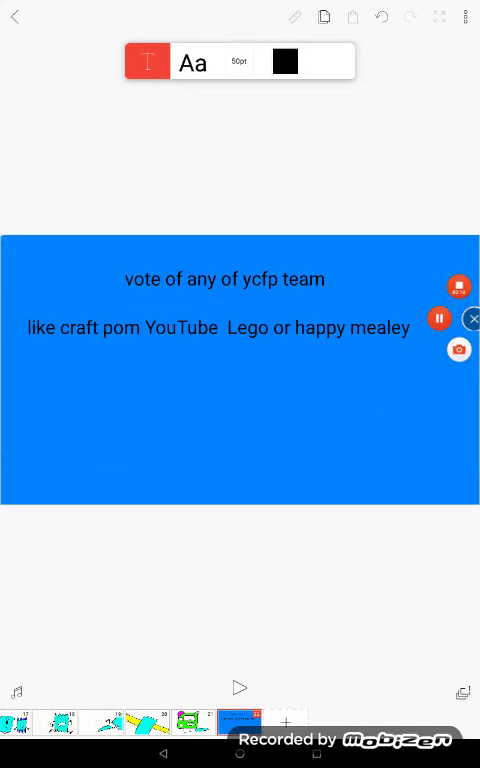